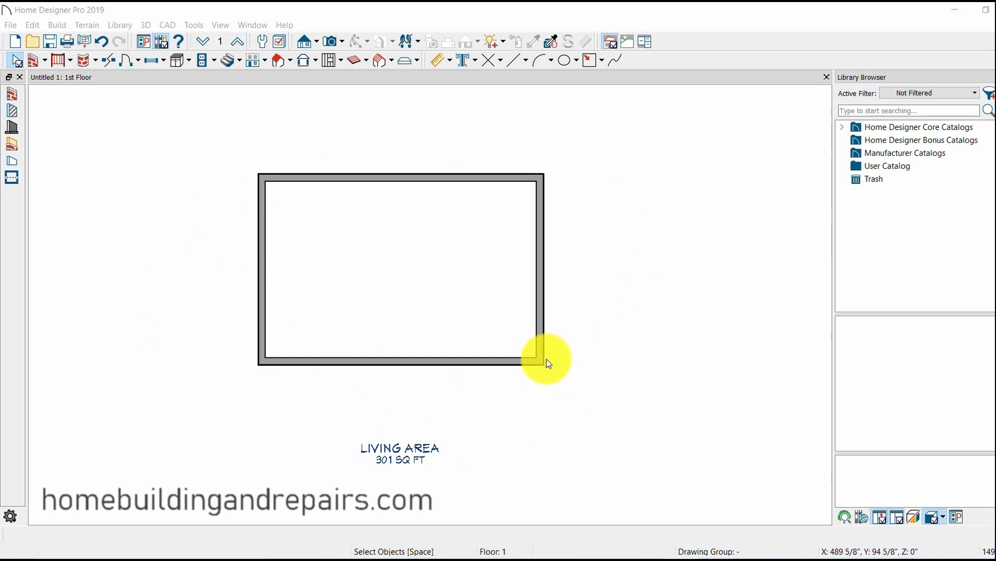
Draw two interior walls up from the bottom wall: one slightly leaning, one 7'-10" at 45°
{"action": "left_click", "coordinate": [12, 91]}
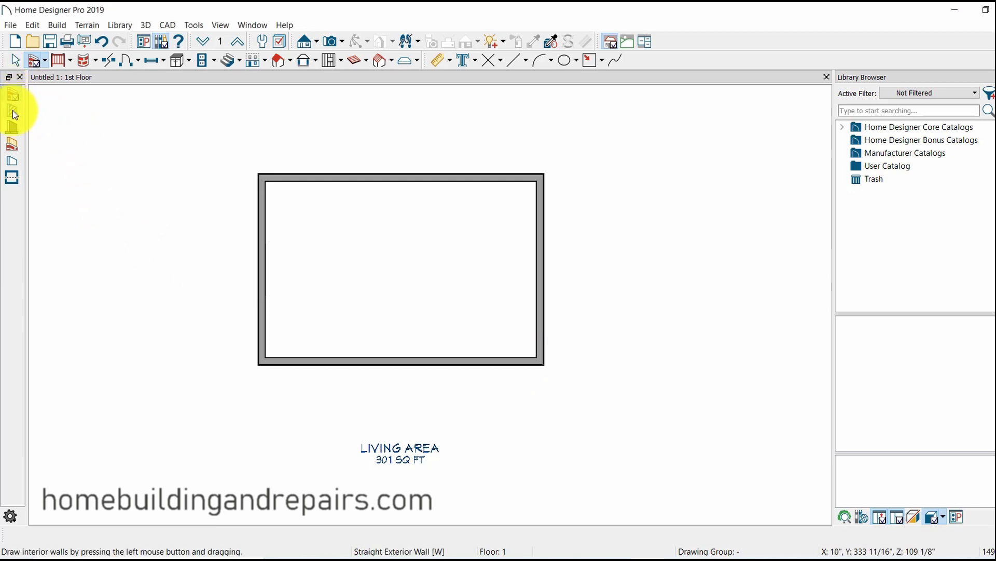
{"action": "left_click", "coordinate": [12, 110]}
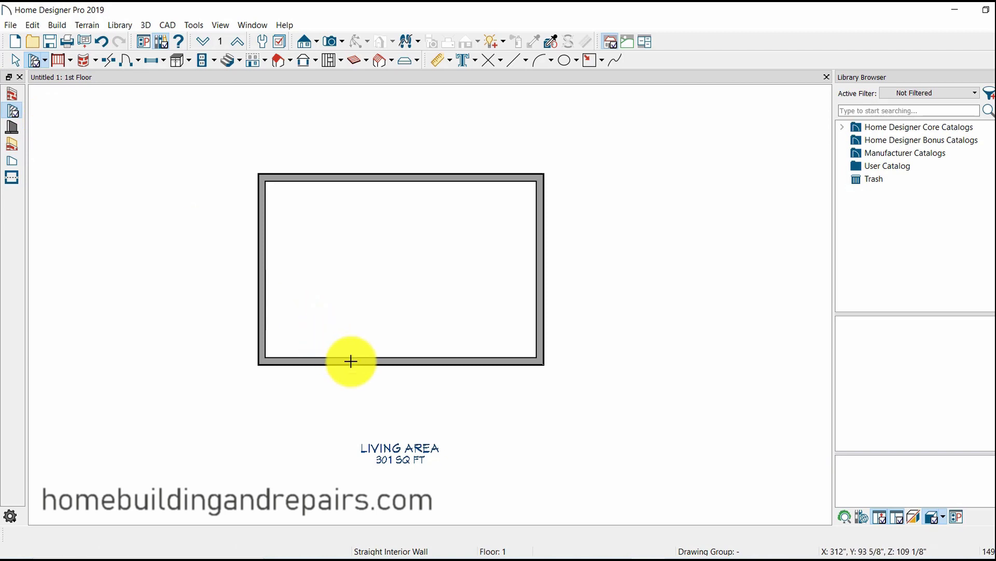
{"action": "mouse_move", "coordinate": [332, 356]}
{"action": "left_mouse_down"}
{"action": "mouse_move", "coordinate": [329, 266]}
{"action": "mouse_move", "coordinate": [367, 276]}
{"action": "mouse_move", "coordinate": [319, 275]}
{"action": "left_mouse_up"}
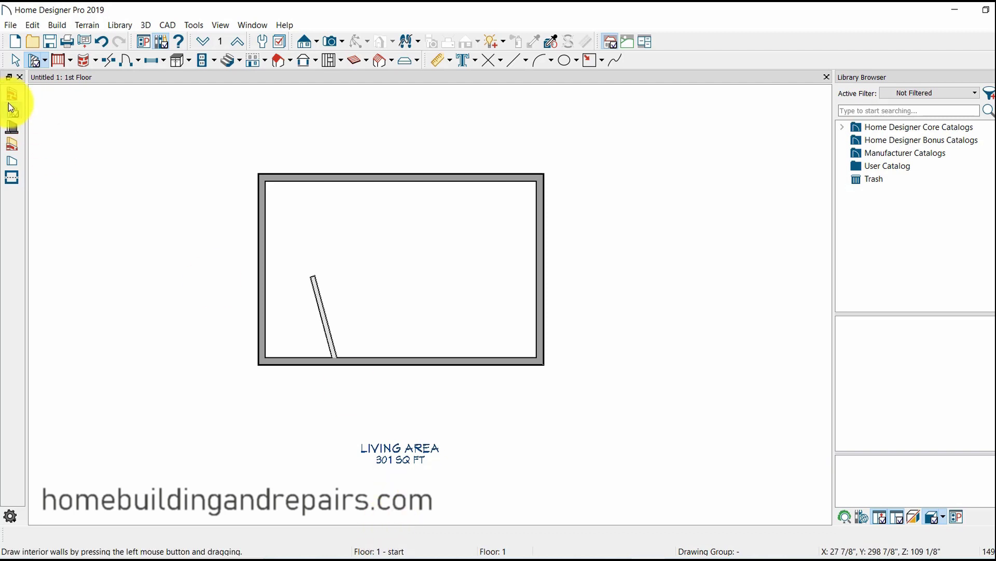
{"action": "mouse_move", "coordinate": [403, 358]}
{"action": "left_mouse_down"}
{"action": "mouse_move", "coordinate": [398, 269]}
{"action": "mouse_move", "coordinate": [441, 280]}
{"action": "mouse_move", "coordinate": [473, 310]}
{"action": "mouse_move", "coordinate": [476, 289]}
{"action": "left_mouse_up"}
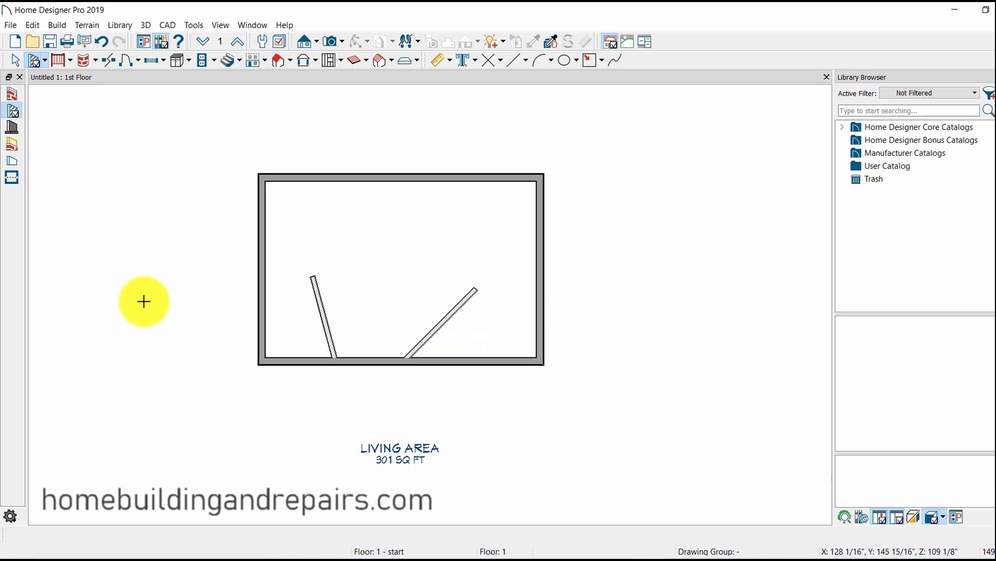
{"action": "left_click", "coordinate": [15, 59]}
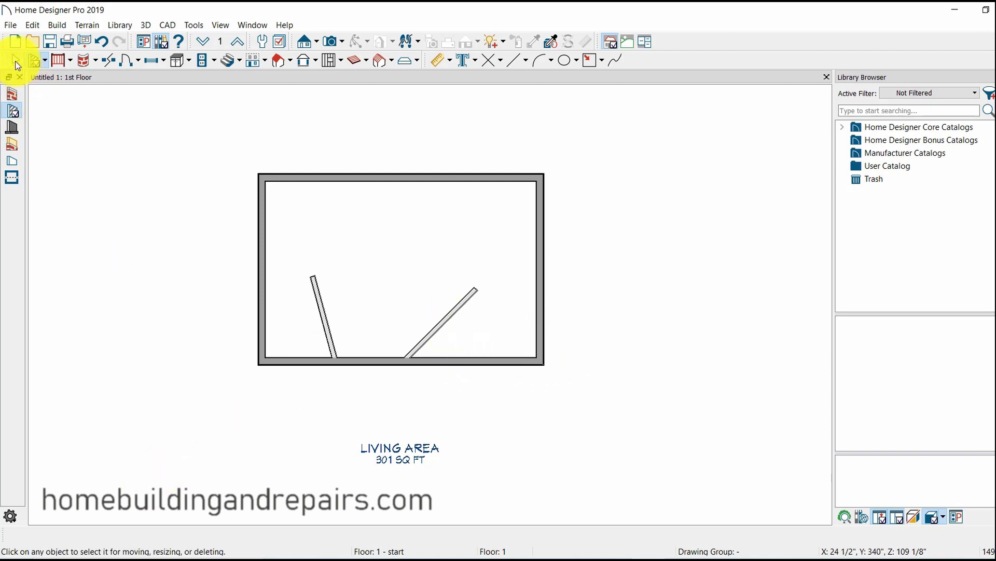
{"action": "double_click", "coordinate": [444, 322]}
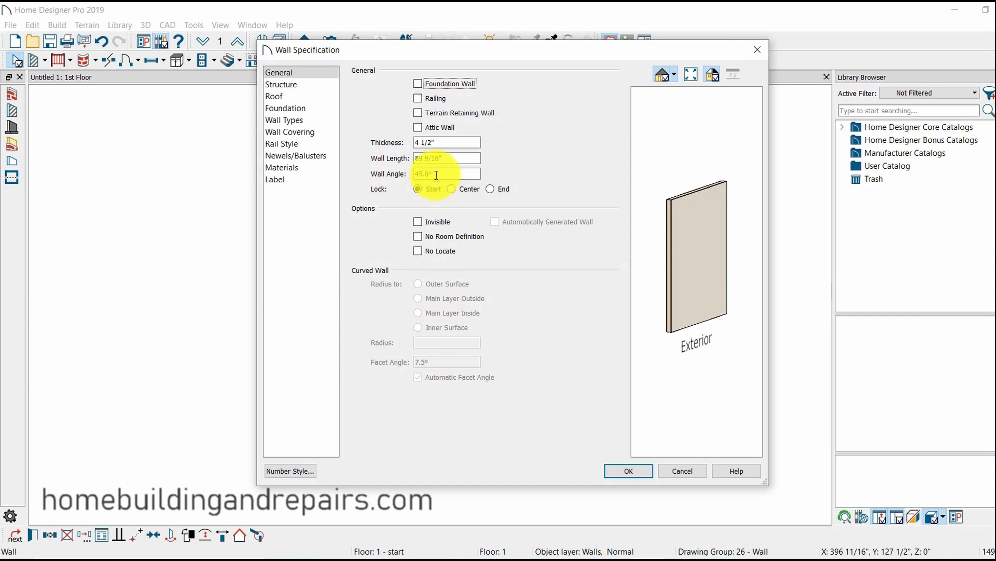
{"action": "left_click", "coordinate": [646, 474]}
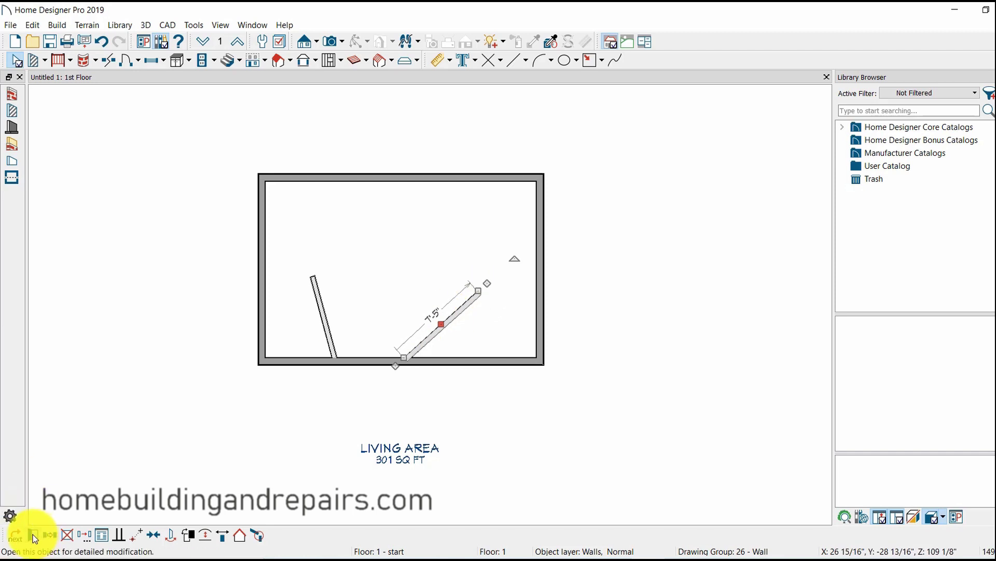
{"action": "left_click", "coordinate": [14, 534]}
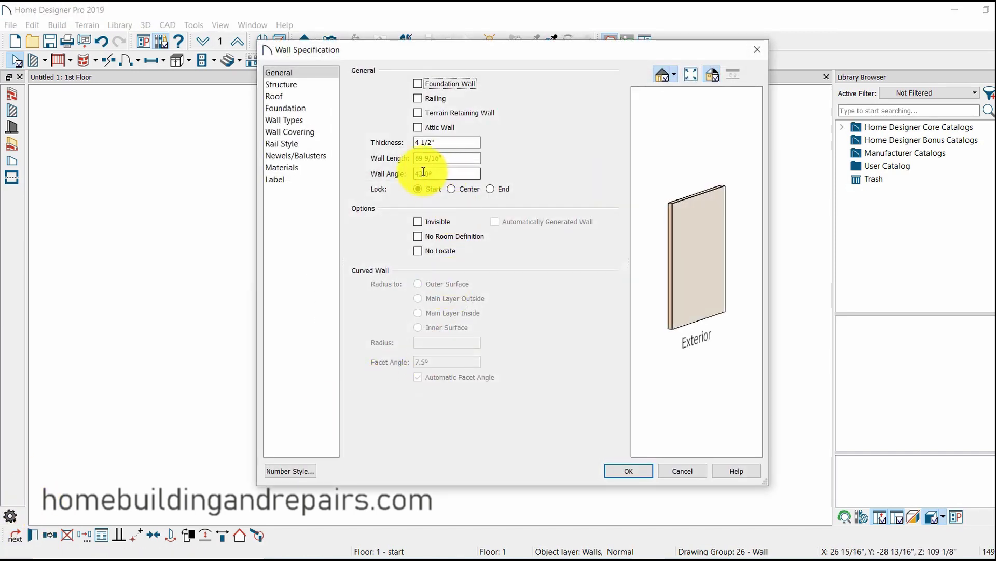
{"action": "left_click", "coordinate": [636, 472]}
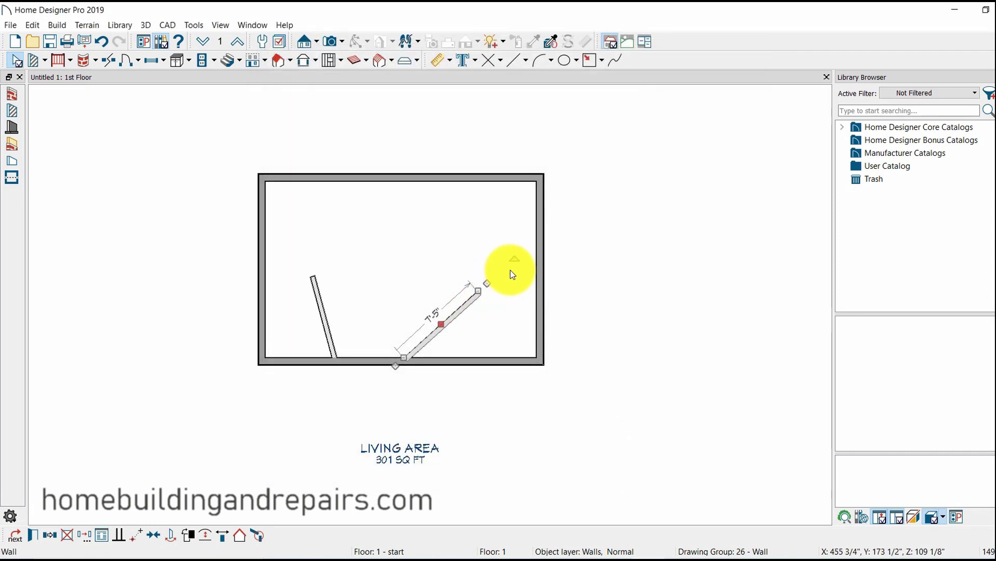
Try rotating the diagonal interior wall, undoing the unwanted attempts
{"action": "left_click_drag", "start_coordinate": [515, 259], "coordinate": [487, 306]}
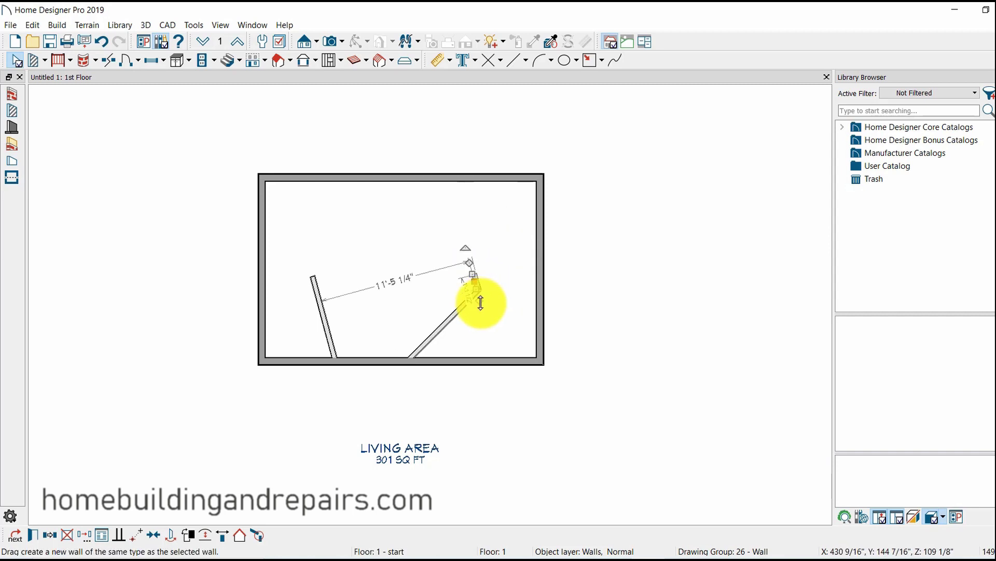
{"action": "key", "text": "ctrl+z"}
{"action": "left_click", "coordinate": [467, 301]}
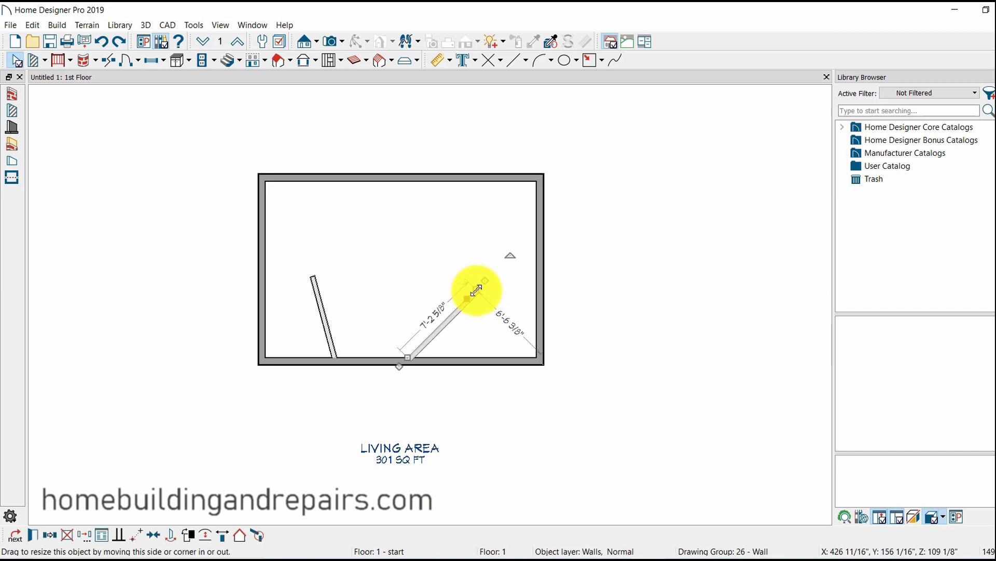
{"action": "mouse_move", "coordinate": [475, 288]}
{"action": "left_mouse_down"}
{"action": "mouse_move", "coordinate": [398, 264]}
{"action": "mouse_move", "coordinate": [474, 289]}
{"action": "left_mouse_up"}
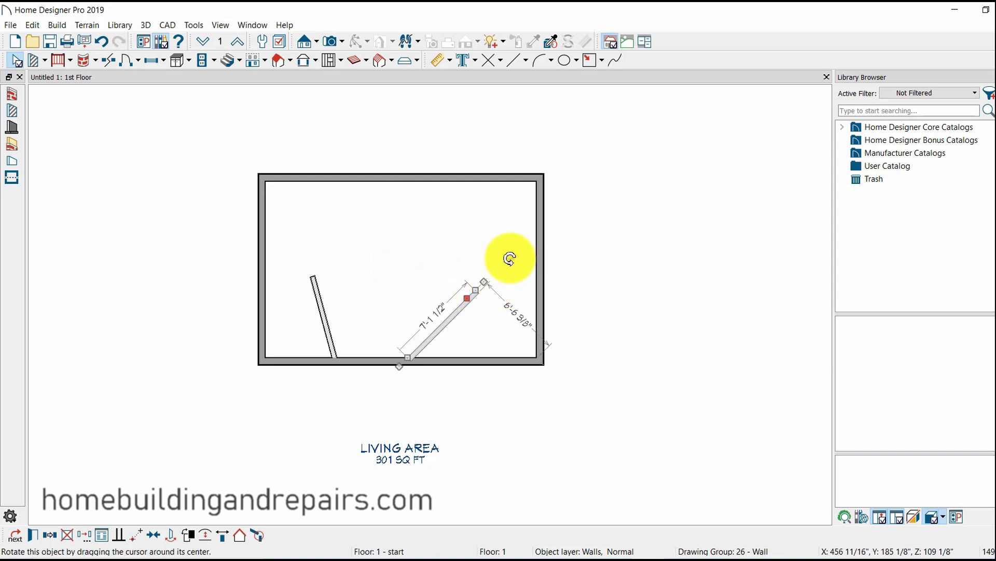
{"action": "left_click_drag", "start_coordinate": [509, 257], "coordinate": [467, 240]}
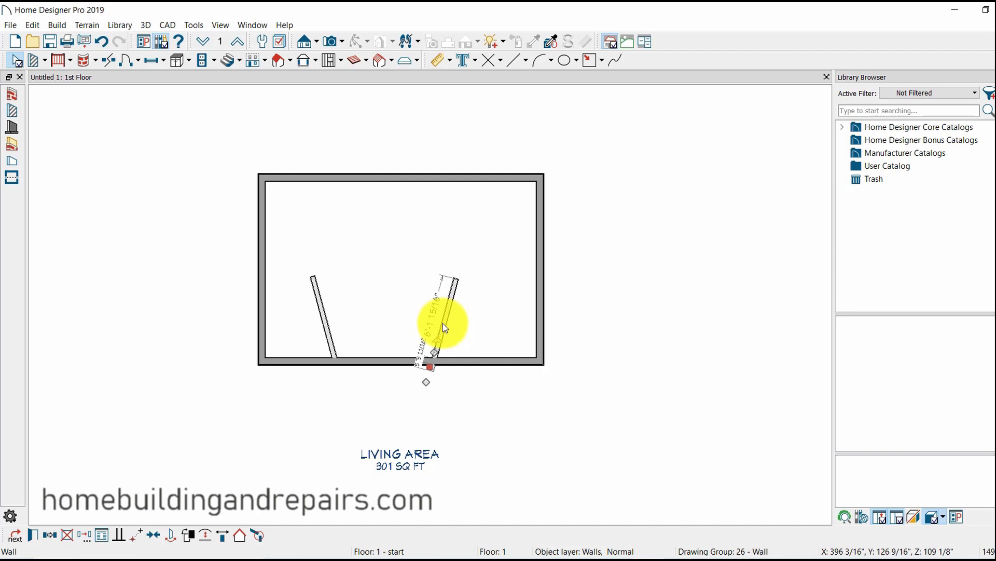
{"action": "key", "text": "ctrl+z"}
Swing the diagonal wall's free end down to a 30° angle, about 7'-9 1/2" long
{"action": "left_click", "coordinate": [479, 299]}
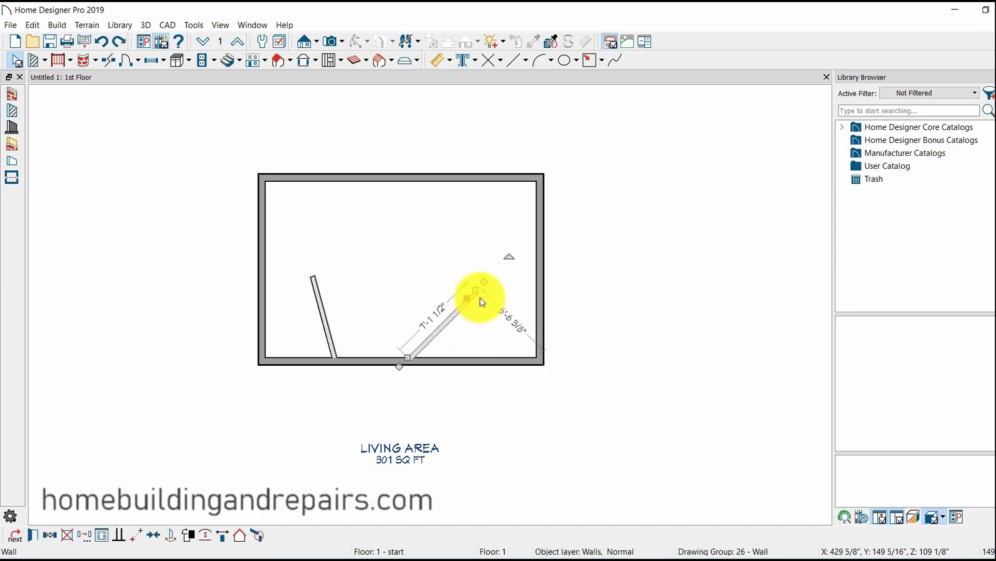
{"action": "left_click_drag", "start_coordinate": [479, 286], "coordinate": [463, 281]}
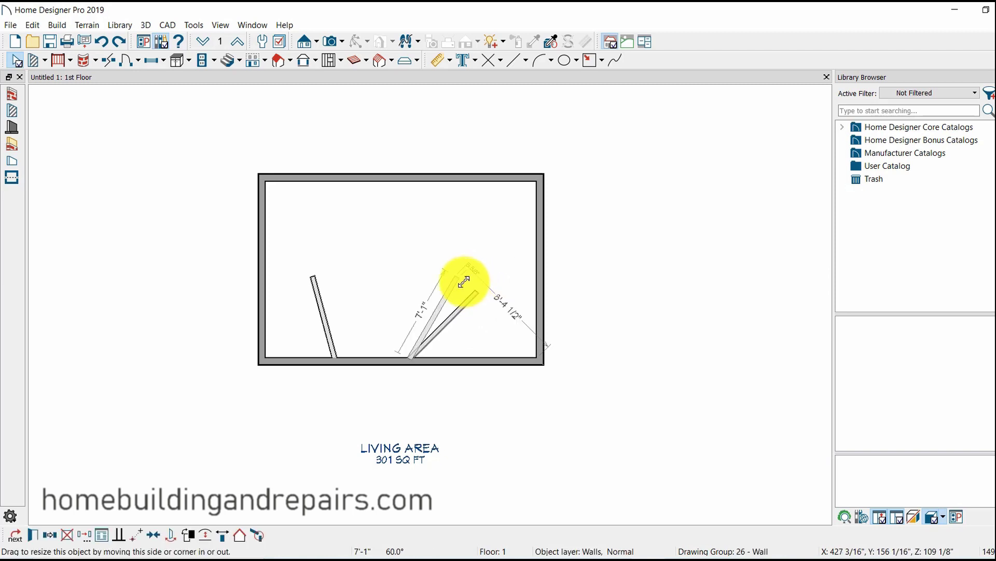
{"action": "left_click_drag", "start_coordinate": [463, 281], "coordinate": [433, 268]}
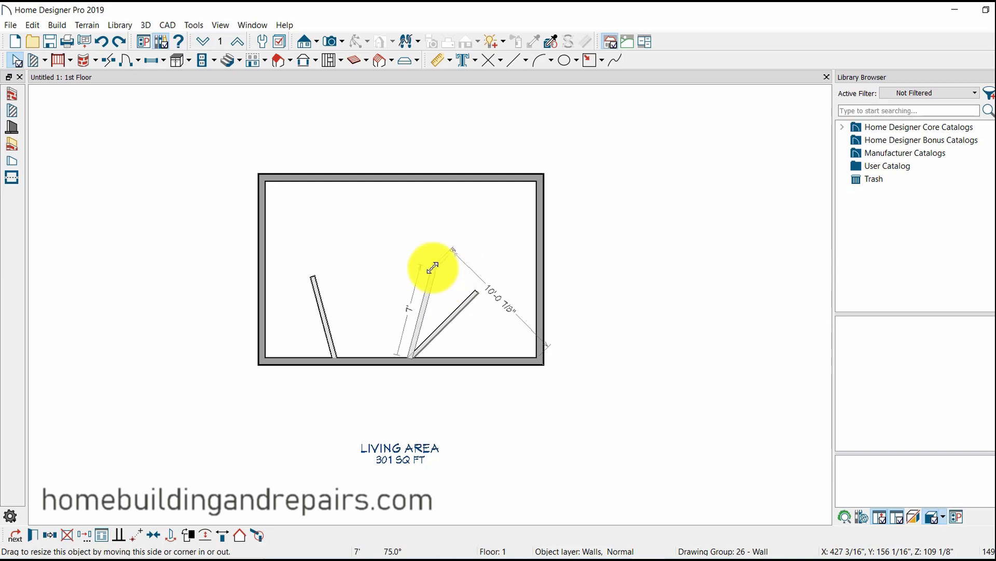
{"action": "left_click_drag", "start_coordinate": [432, 268], "coordinate": [432, 268]}
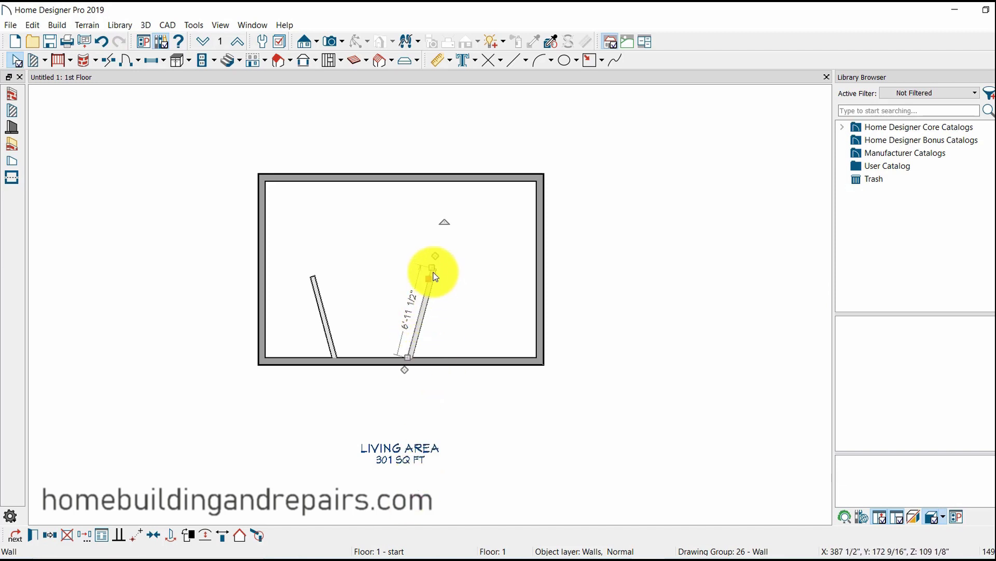
{"action": "left_click_drag", "start_coordinate": [432, 269], "coordinate": [514, 357]}
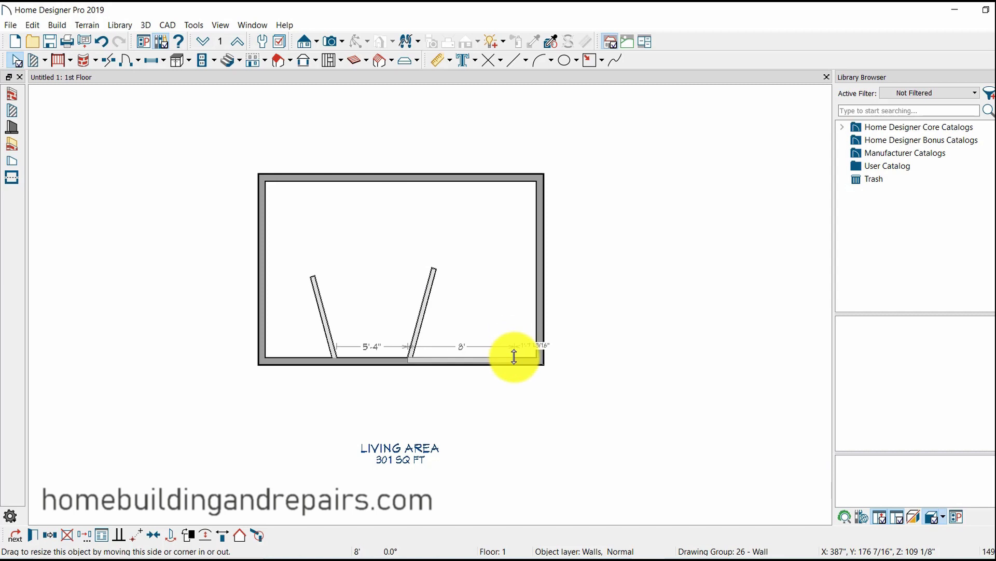
{"action": "left_click_drag", "start_coordinate": [514, 357], "coordinate": [495, 303]}
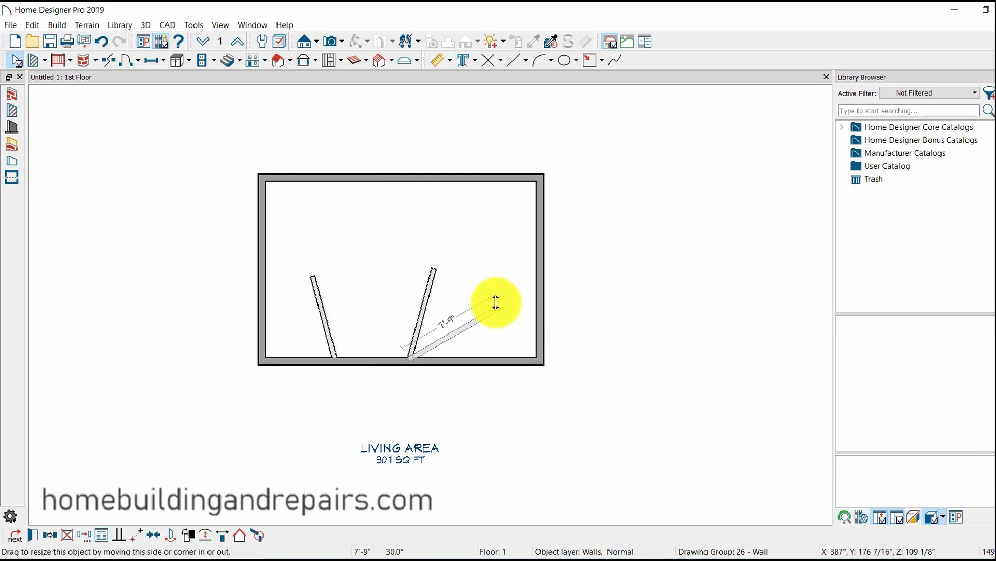
{"action": "left_click_drag", "start_coordinate": [496, 302], "coordinate": [495, 304]}
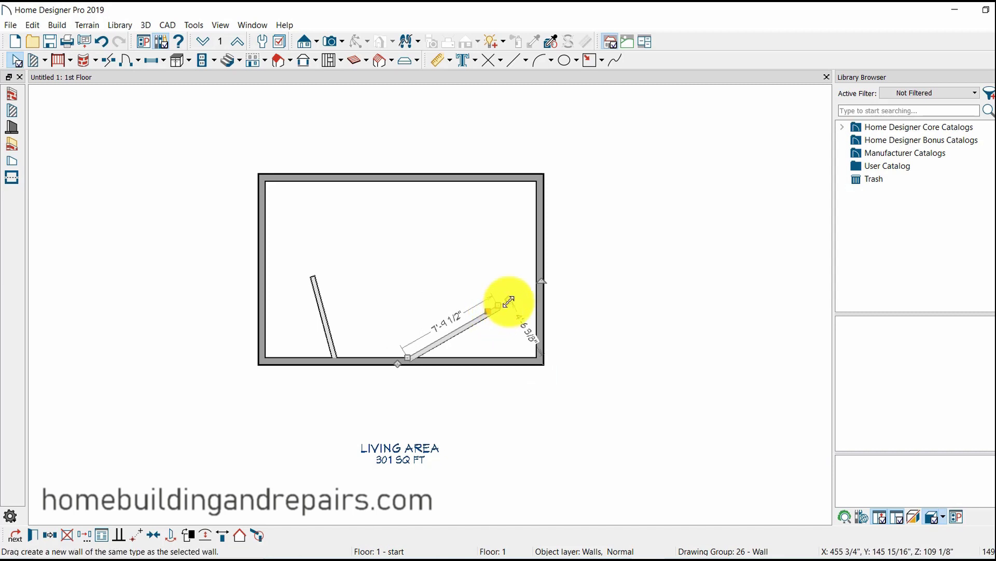
{"action": "left_click", "coordinate": [35, 537]}
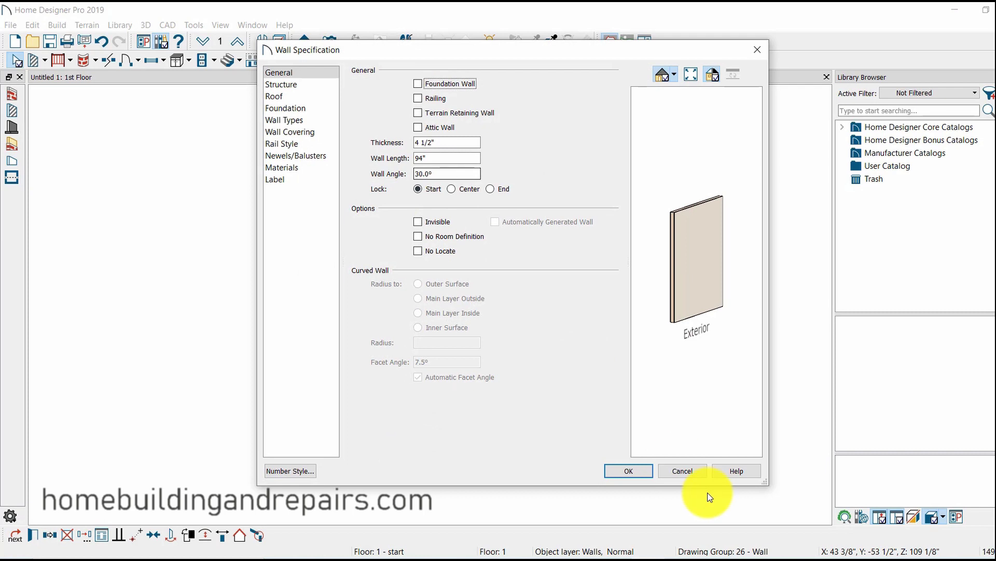
{"action": "left_click", "coordinate": [636, 473]}
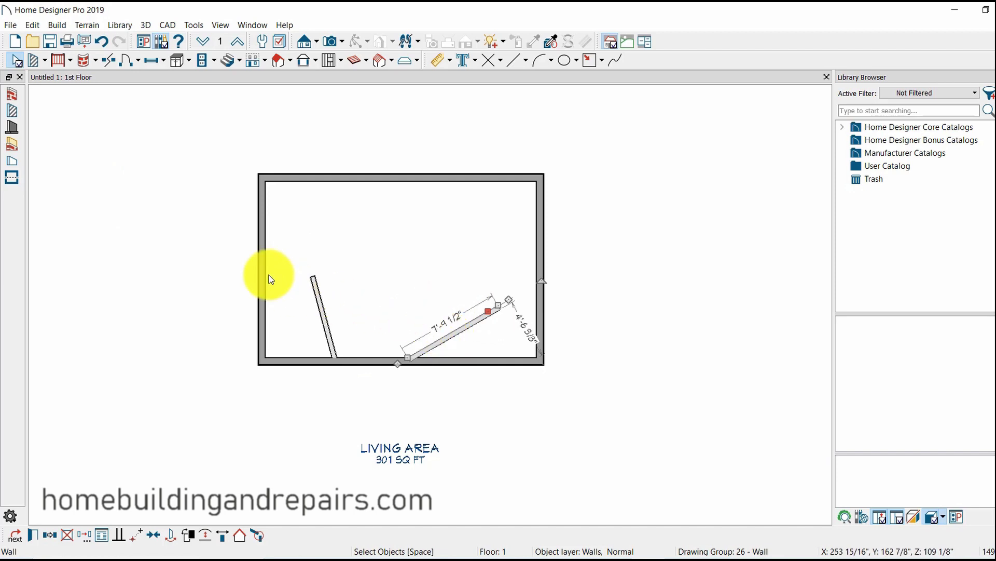
Draw two small L-shaped exterior walls right of the room and a 45° test wall from its corner
{"action": "left_click", "coordinate": [12, 94]}
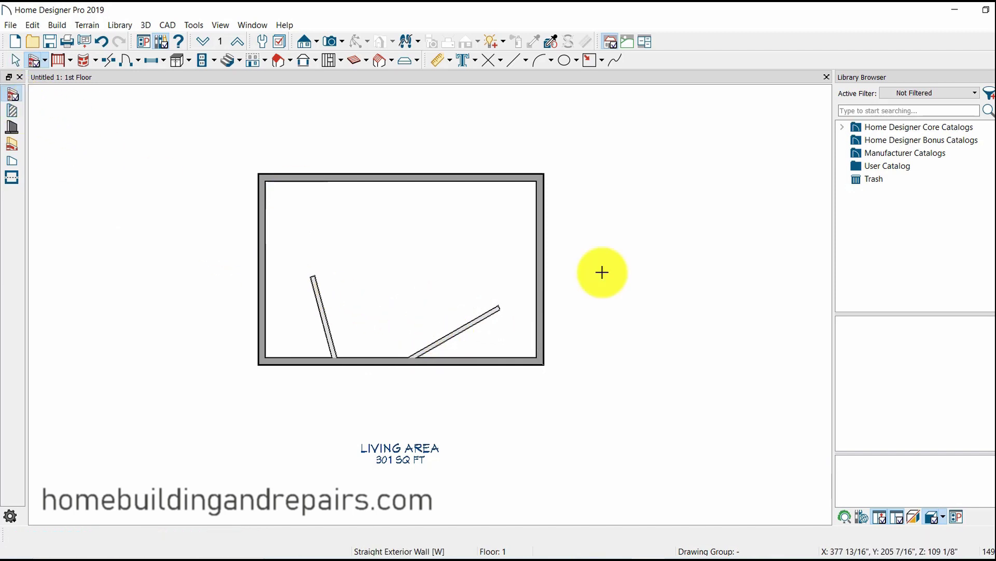
{"action": "mouse_move", "coordinate": [714, 164]}
{"action": "left_mouse_down"}
{"action": "mouse_move", "coordinate": [711, 185]}
{"action": "mouse_move", "coordinate": [741, 191]}
{"action": "left_mouse_up"}
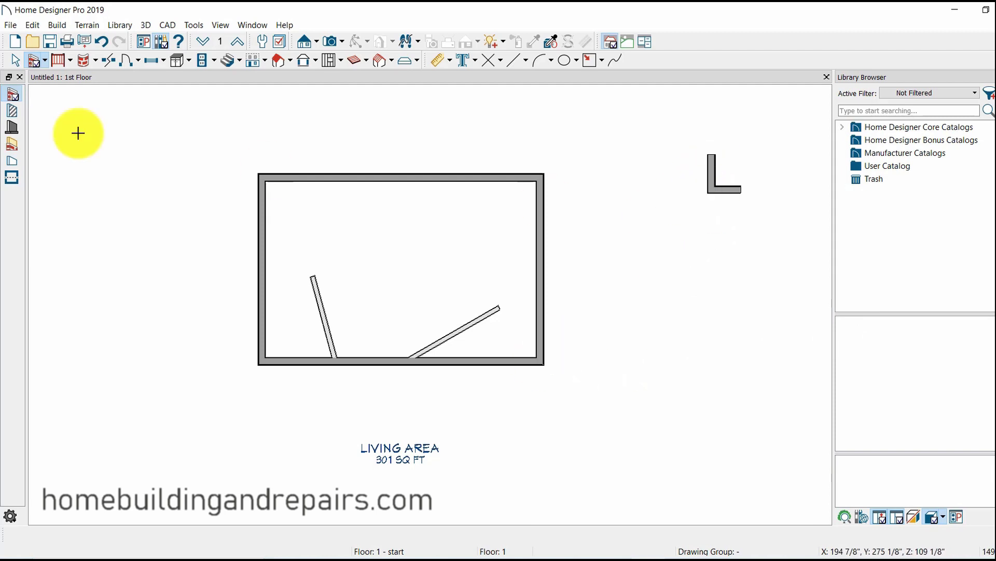
{"action": "left_click", "coordinate": [12, 94]}
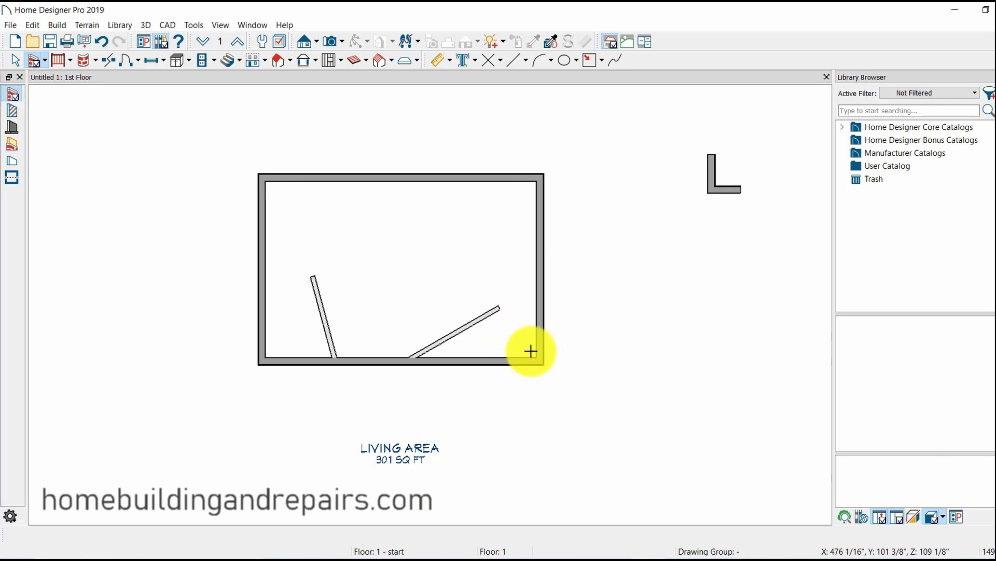
{"action": "left_click_drag", "start_coordinate": [542, 363], "coordinate": [744, 172]}
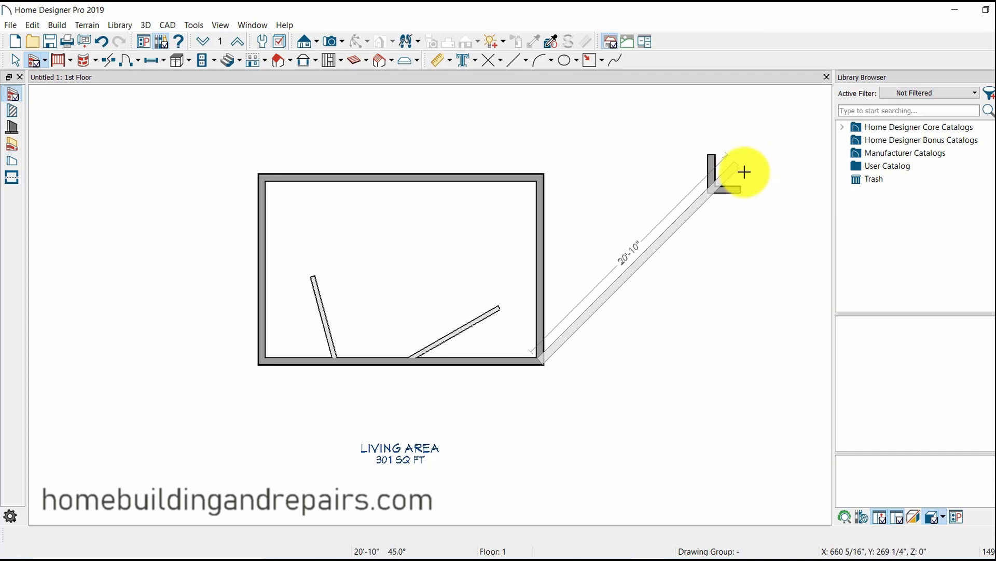
{"action": "left_click_drag", "start_coordinate": [744, 172], "coordinate": [744, 171]}
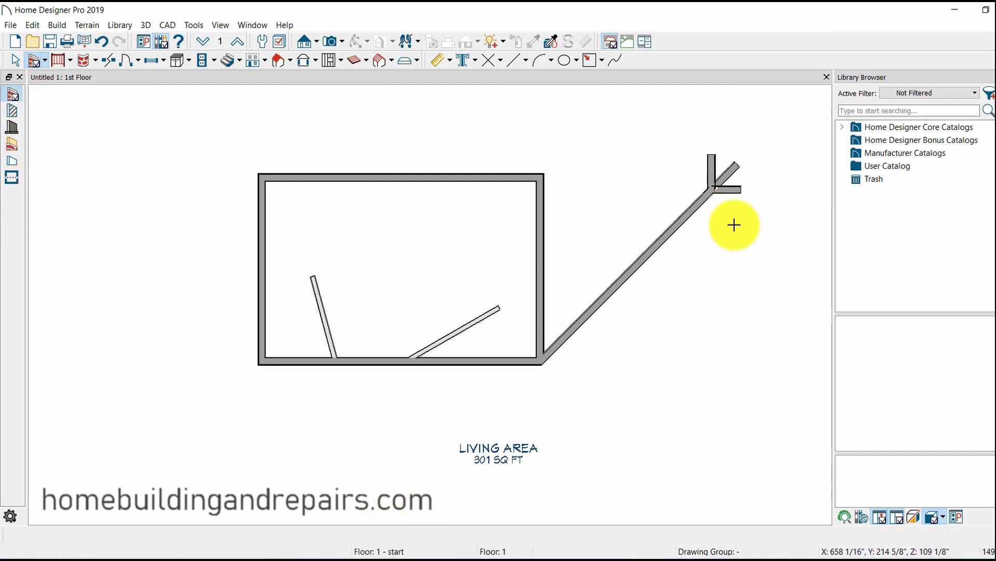
{"action": "left_click_drag", "start_coordinate": [732, 226], "coordinate": [752, 244]}
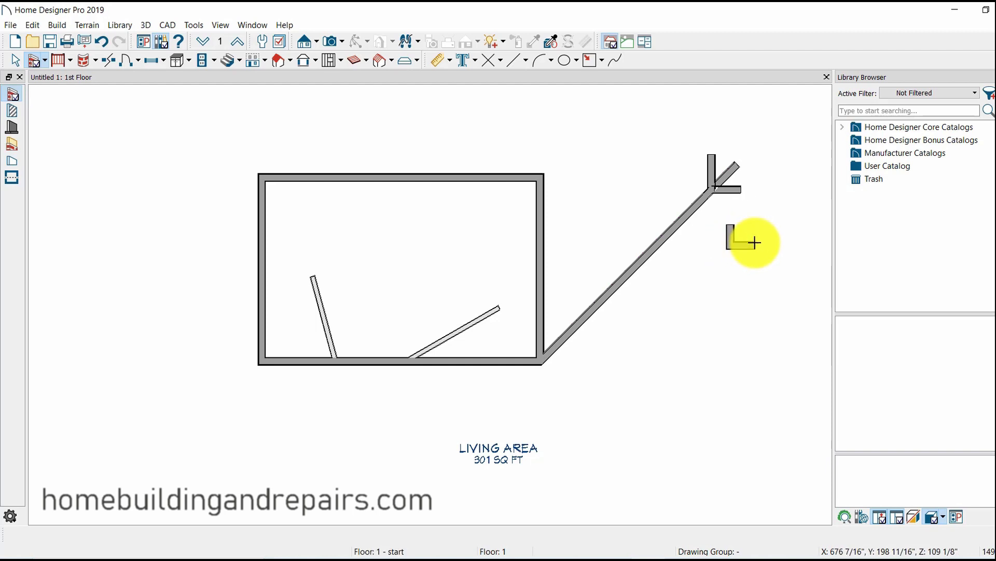
Delete the 45° diagonal test wall
{"action": "left_click", "coordinate": [618, 291]}
{"action": "key", "text": "Delete"}
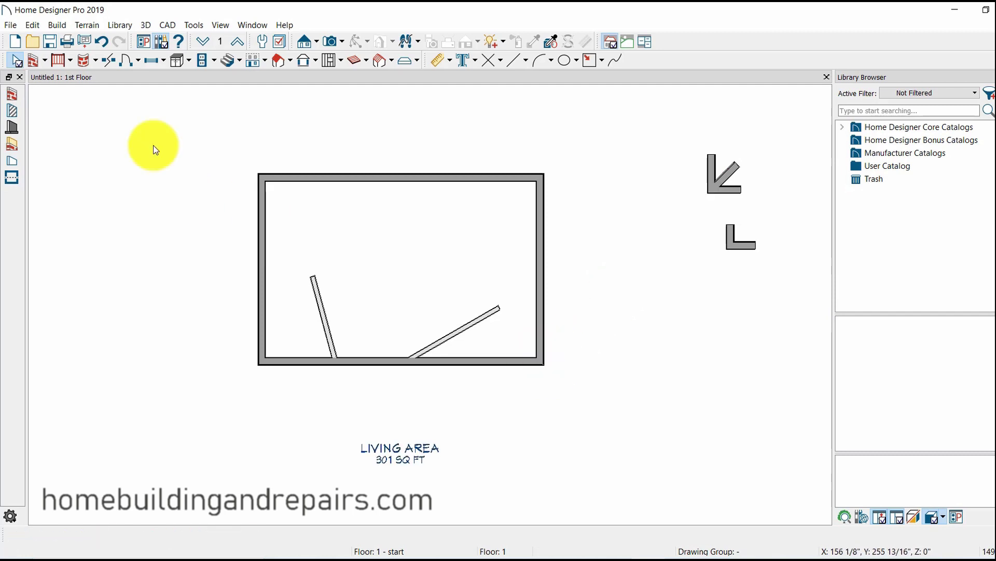
{"action": "left_click", "coordinate": [13, 95]}
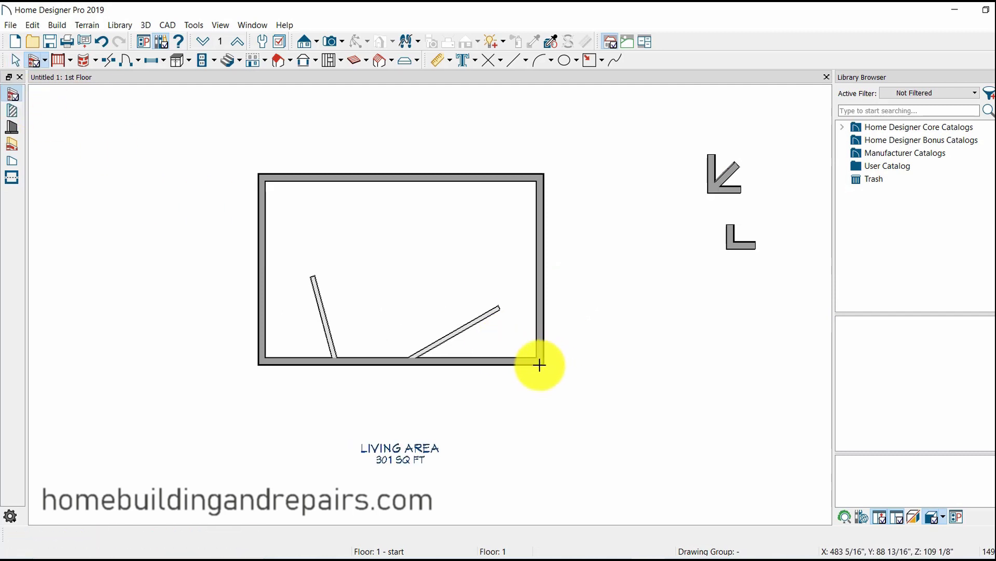
Draw an 18' exterior wall from the room's bottom-right corner up-right past the lower L-wall
{"action": "left_click_drag", "start_coordinate": [540, 360], "coordinate": [730, 254]}
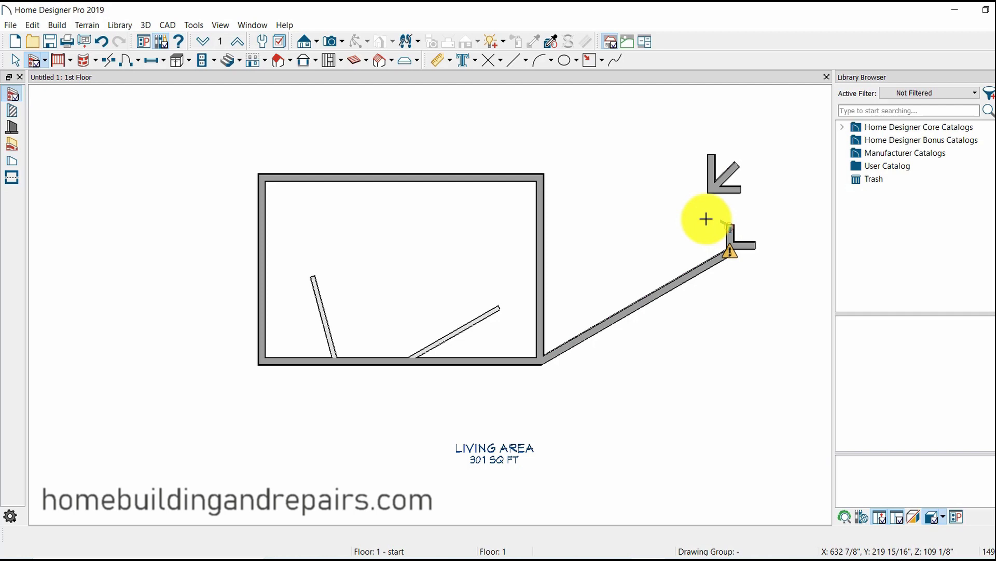
{"action": "key", "text": "ctrl+z"}
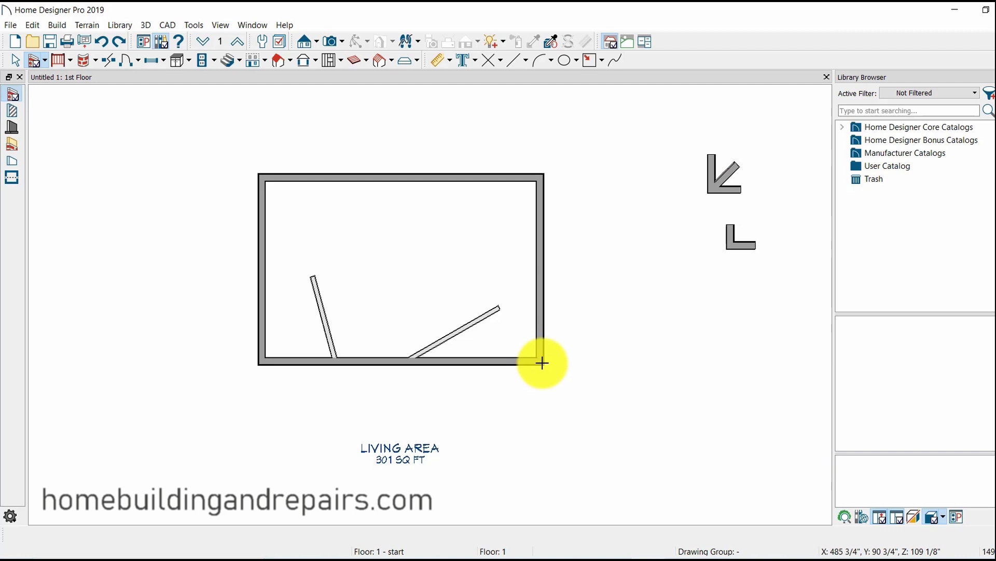
{"action": "left_click_drag", "start_coordinate": [542, 364], "coordinate": [739, 192]}
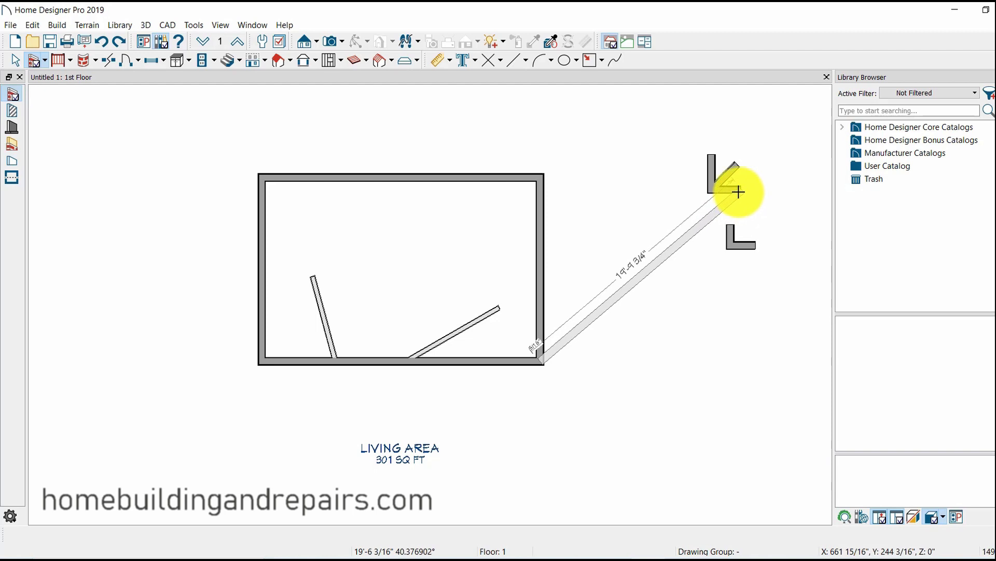
{"action": "mouse_move", "coordinate": [738, 192]}
{"action": "left_mouse_down"}
{"action": "mouse_move", "coordinate": [767, 279]}
{"action": "mouse_move", "coordinate": [732, 242]}
{"action": "mouse_move", "coordinate": [728, 211]}
{"action": "mouse_move", "coordinate": [696, 172]}
{"action": "mouse_move", "coordinate": [734, 193]}
{"action": "mouse_move", "coordinate": [752, 250]}
{"action": "left_mouse_up"}
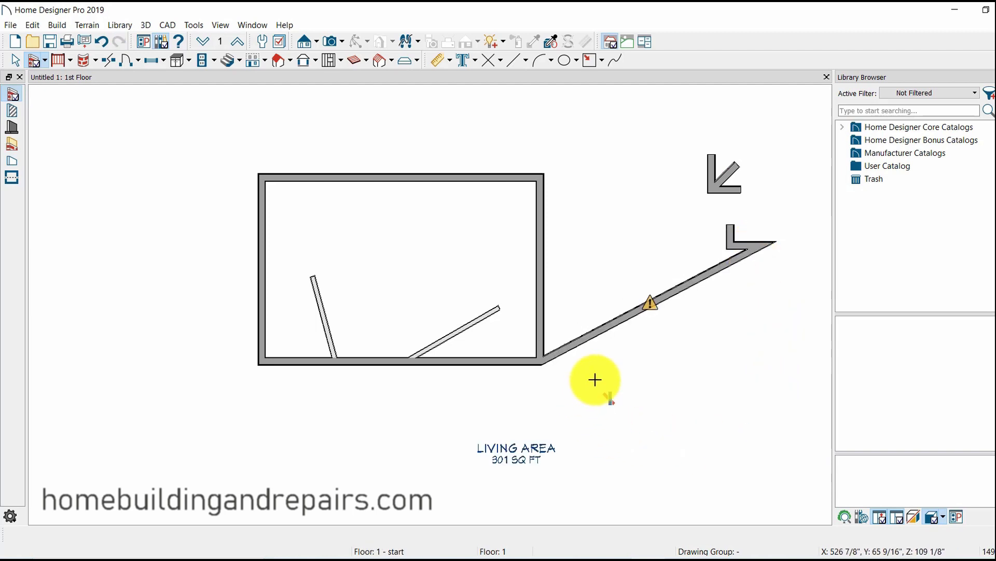
Check the angled wall's off-angle warning options and close them without fixing
{"action": "key", "text": "space"}
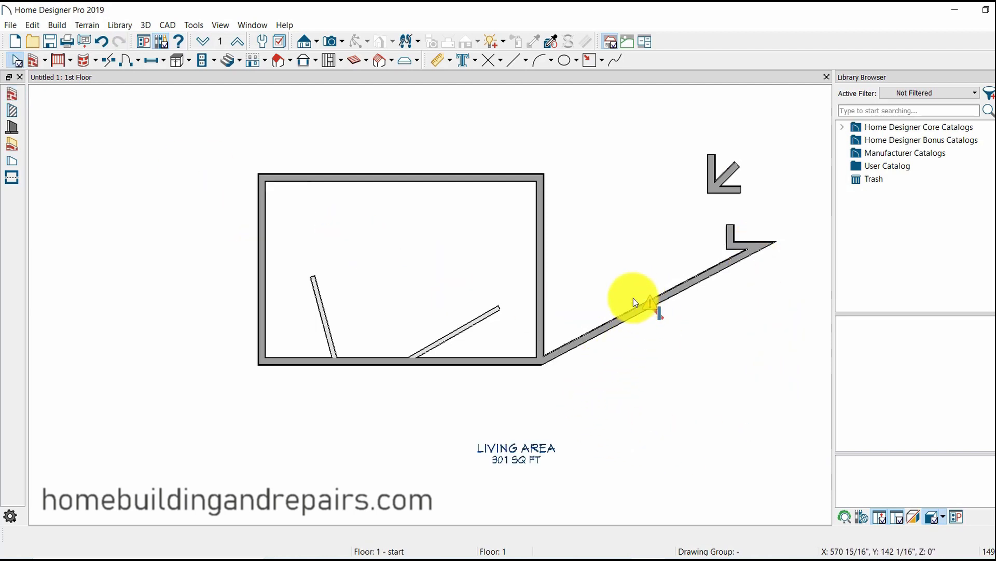
{"action": "left_click", "coordinate": [648, 303]}
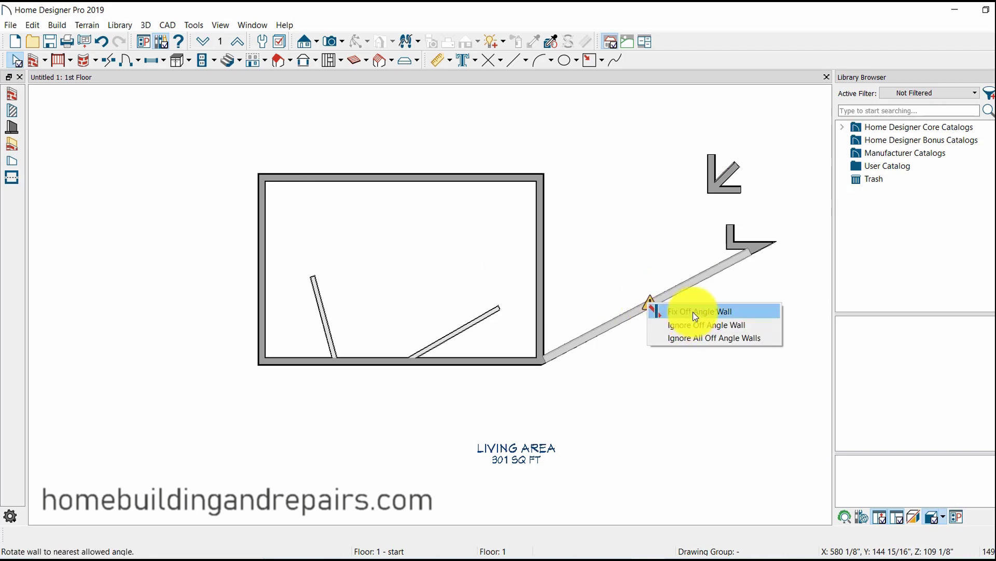
{"action": "left_click", "coordinate": [164, 478]}
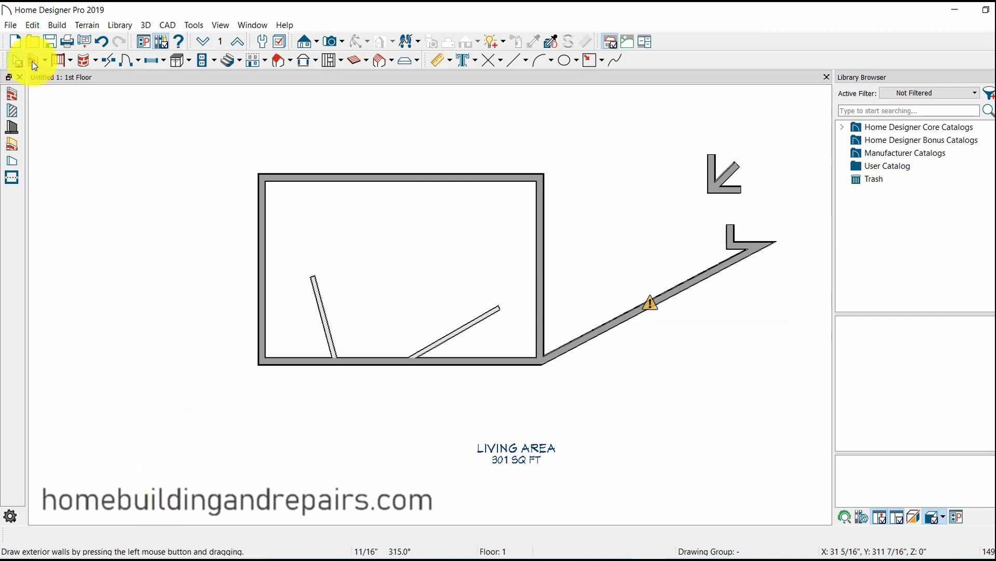
Set the angled exterior wall's Wall Angle to 29° in Wall Specification
{"action": "left_click", "coordinate": [21, 61]}
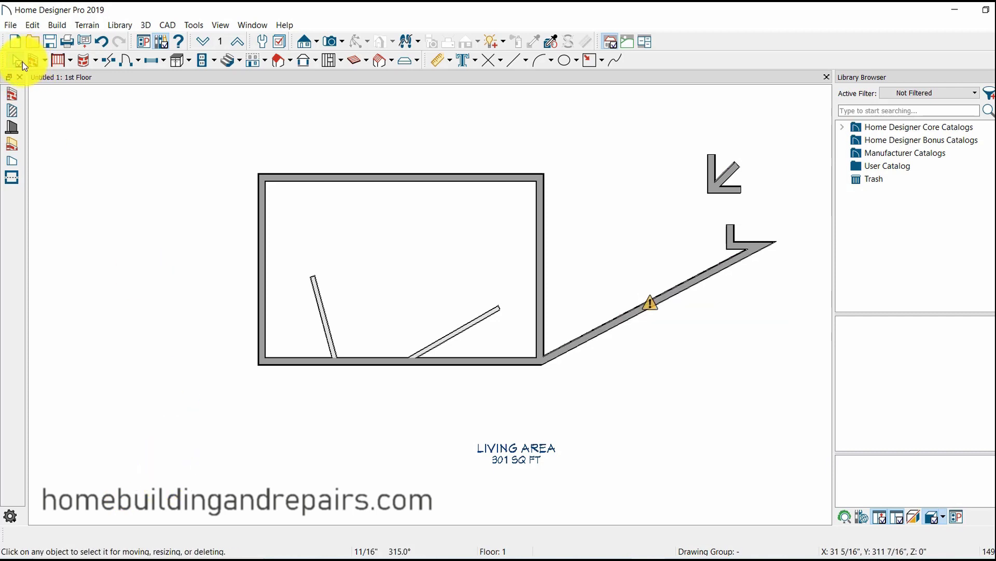
{"action": "double_click", "coordinate": [610, 324]}
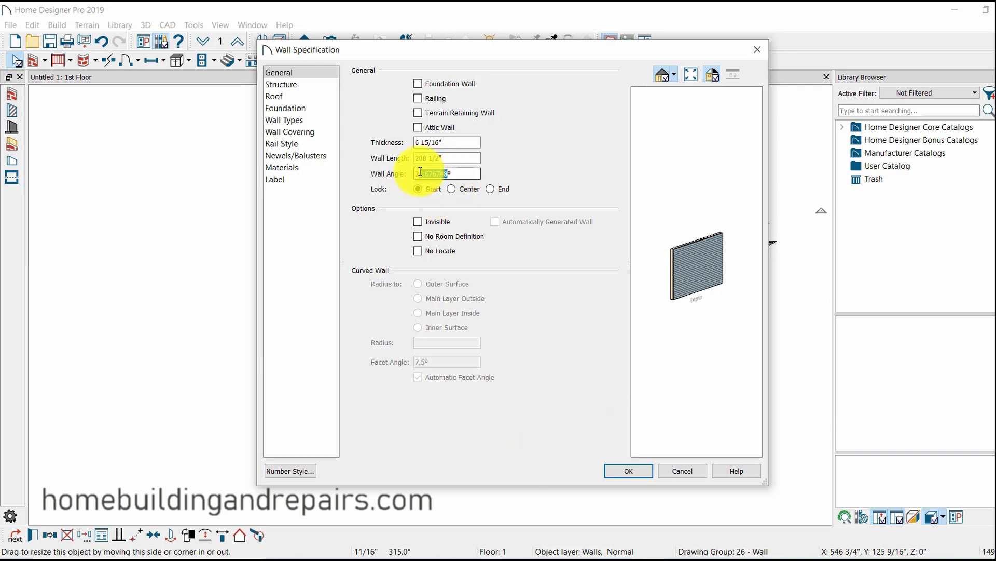
{"action": "left_click_drag", "start_coordinate": [419, 174], "coordinate": [448, 174]}
{"action": "type", "text": "9"}
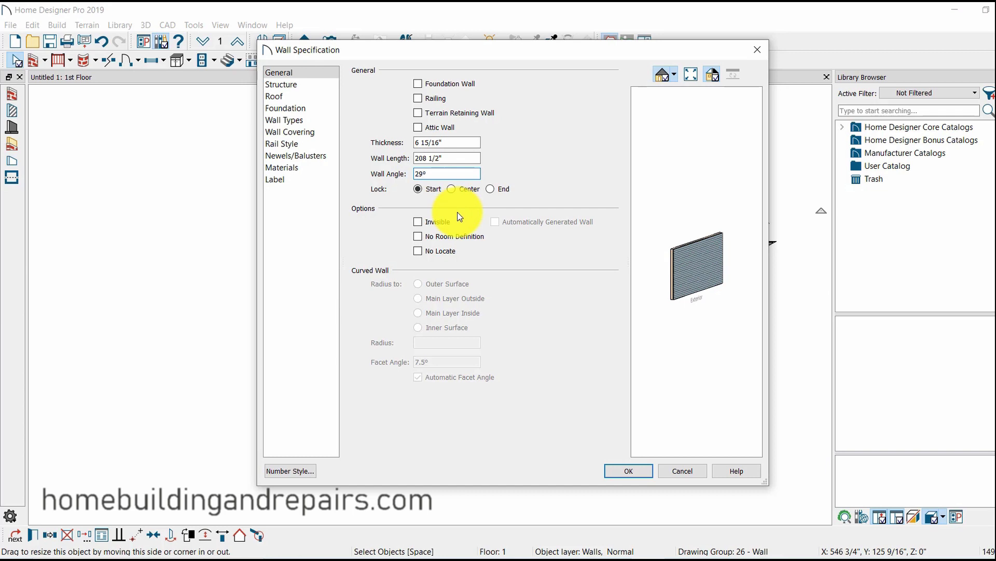
{"action": "left_click", "coordinate": [636, 473]}
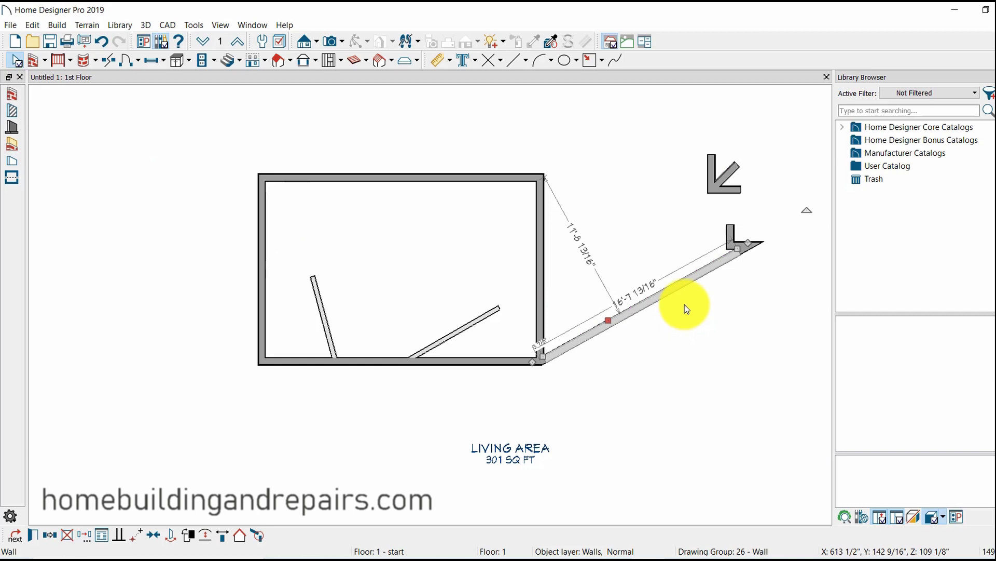
Draw a 6'-3" exterior wall angling up-left from the room's left side and ignore its off-angle warning
{"action": "left_click", "coordinate": [21, 92]}
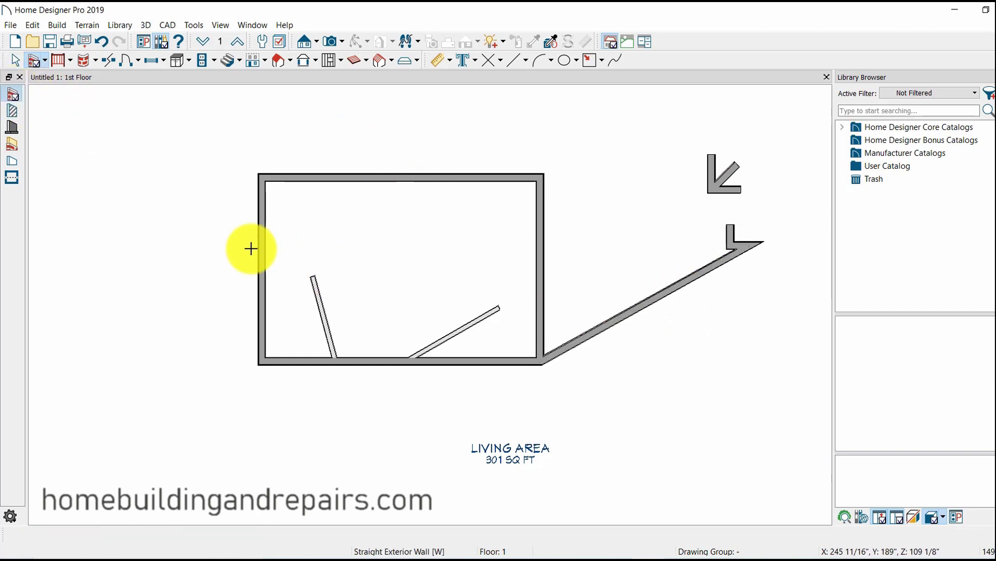
{"action": "left_click_drag", "start_coordinate": [245, 248], "coordinate": [184, 217]}
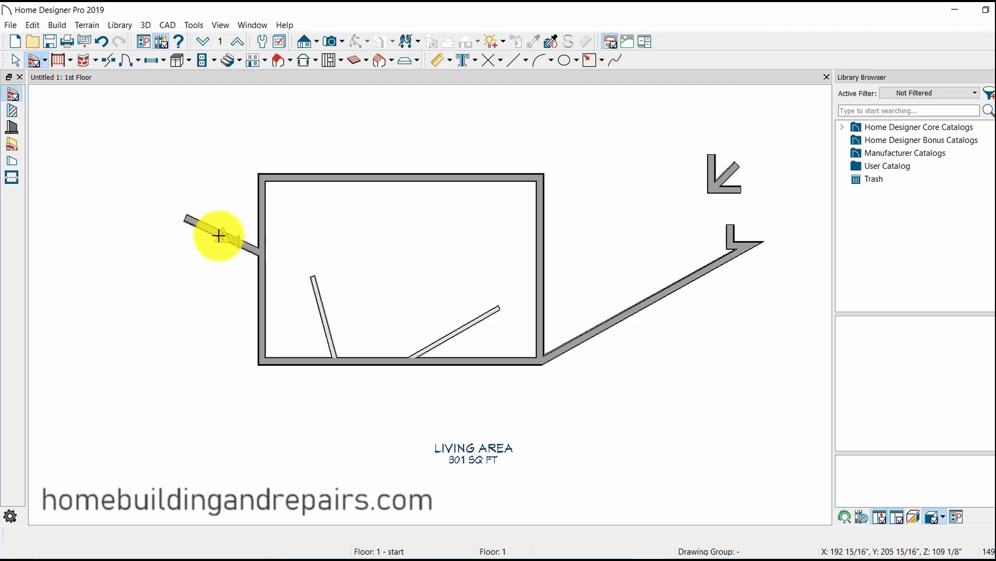
{"action": "left_click", "coordinate": [222, 234]}
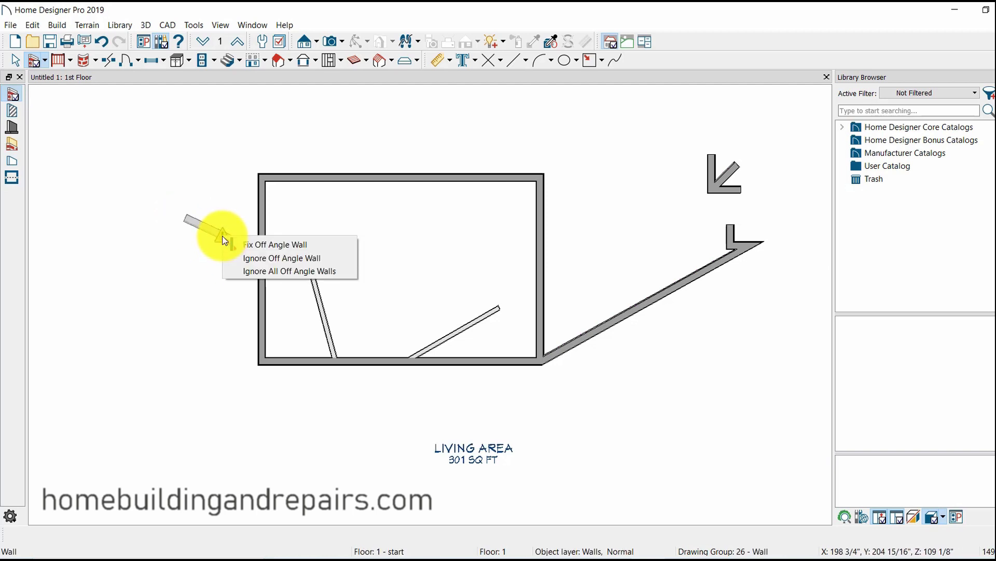
{"action": "left_click", "coordinate": [269, 259]}
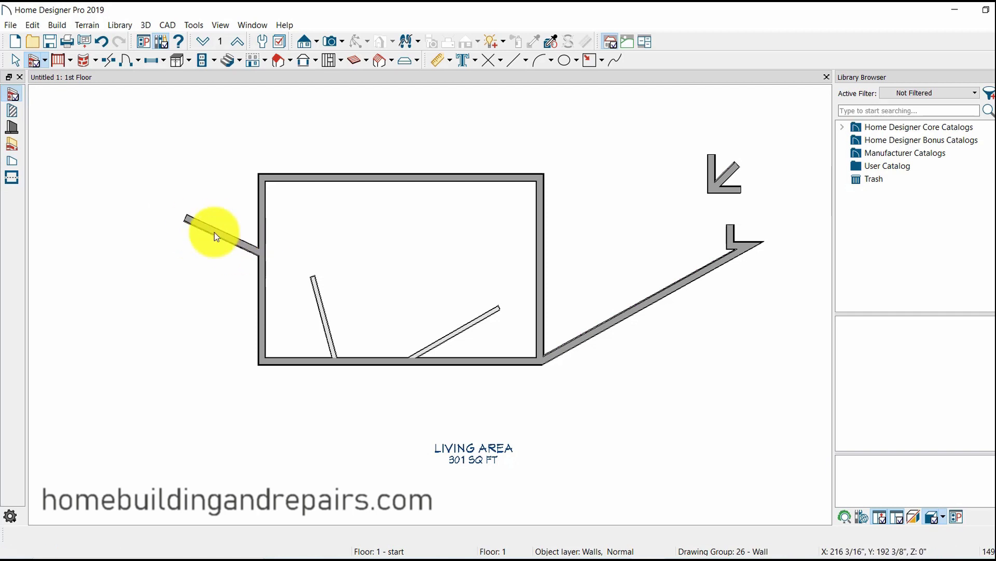